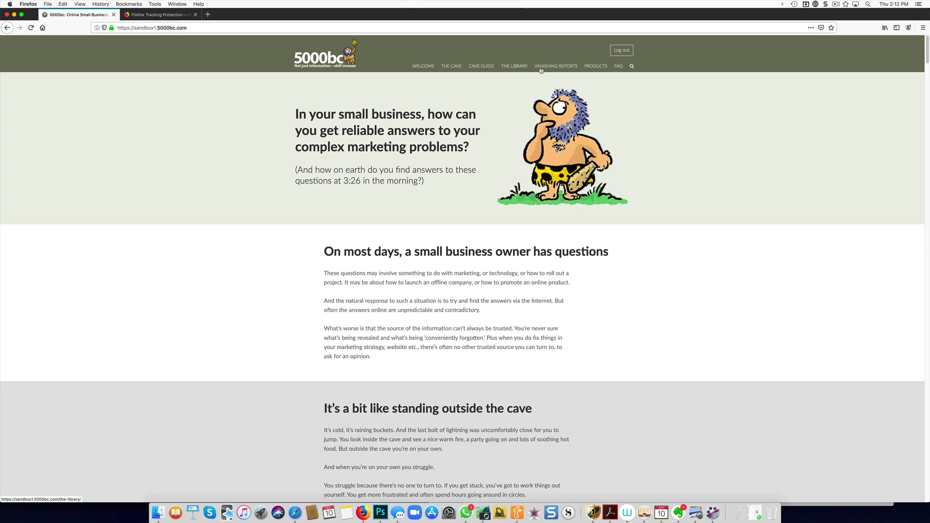
Step: Open the Cave Chat: General Discussions forum in The Cave and start a new thread
mouse_move(451, 67)
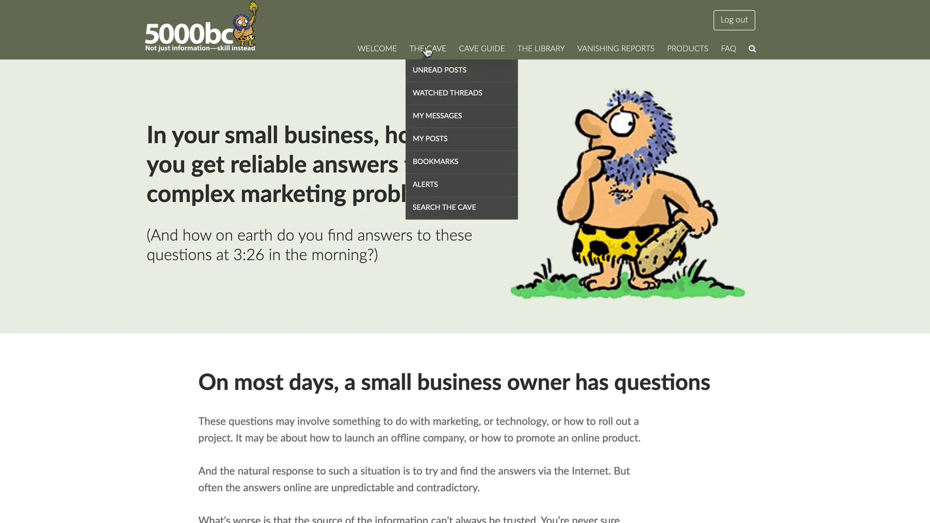
click(428, 50)
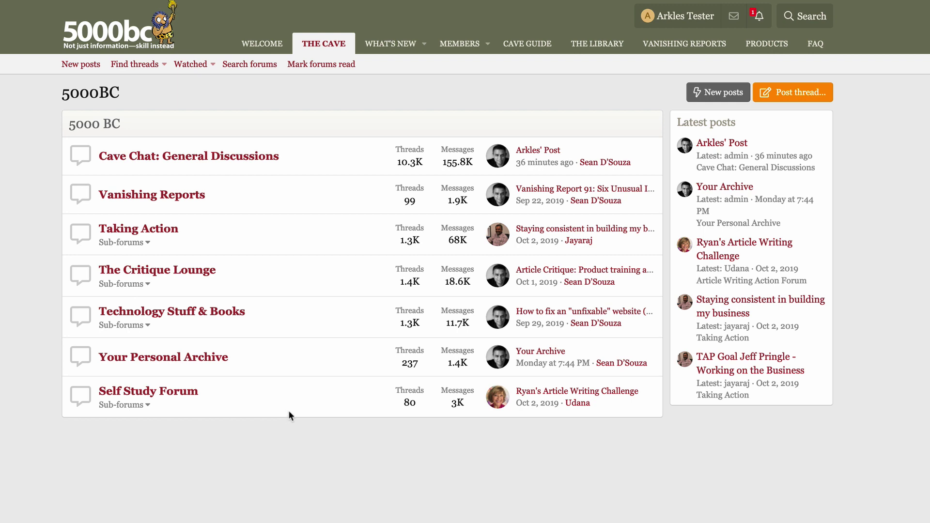
mouse_move(233, 160)
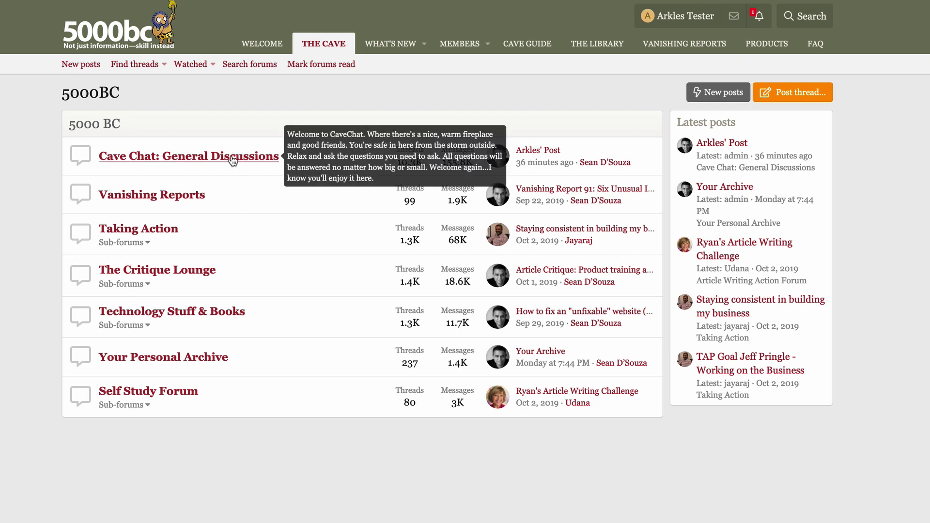
click(242, 164)
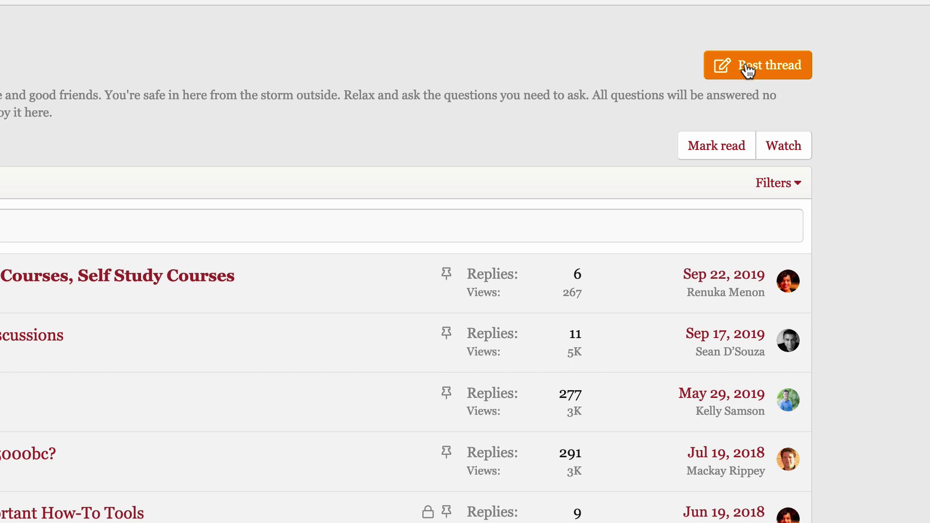
click(749, 67)
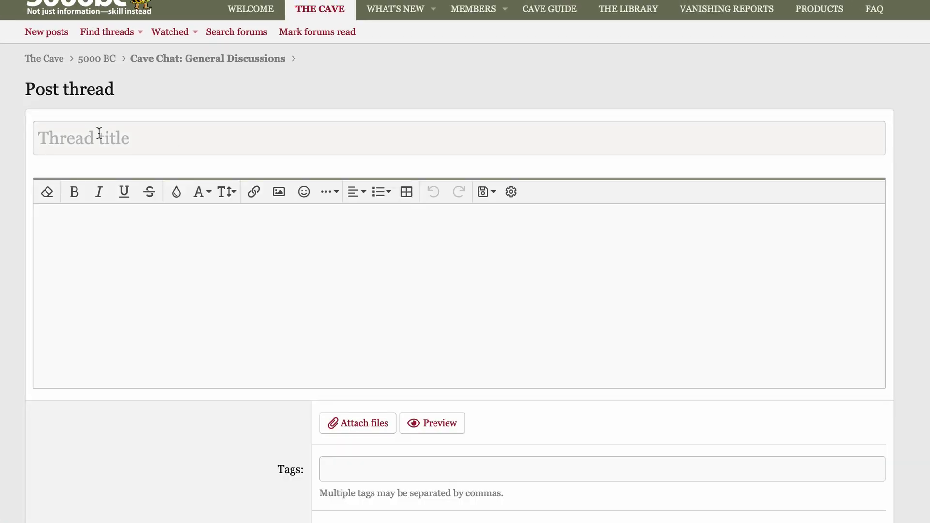
Step: Title the thread "I need to ask a question"
text(I need t)
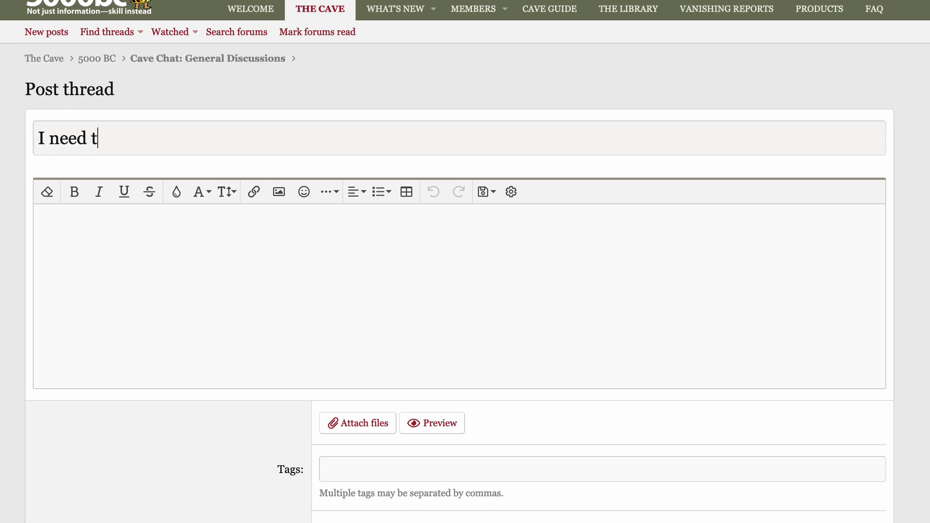
text(o ask a qu)
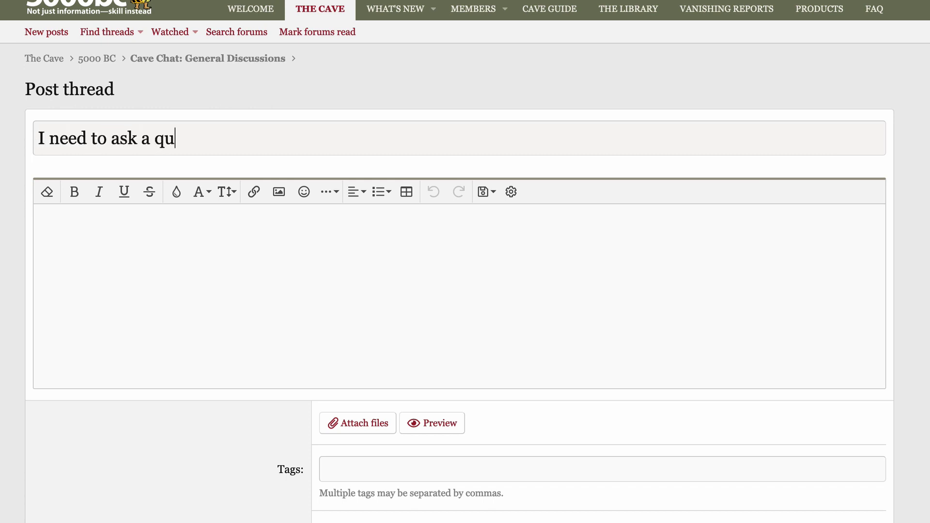
text(estion)
Step: Fill the message body with the sentence "Blah, blah, blah, blah, blah, blah and more blahdee blah, blahdoo, blah, blah, blah." repeated four times
click(235, 235)
text(bla)
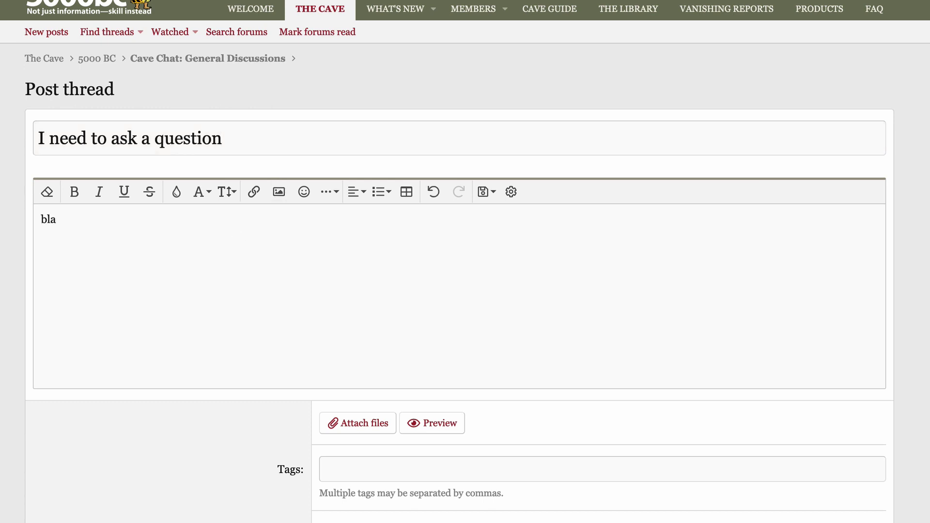
text(h)
key(ctrl+a)
text(Blah, blah, blah, blah, blah, blah and more blahdee blah, blahdoo, blah, blah, blah.  Blah, blah, blah, blah, blah, blah and more blahdee blah, blahdoo, blah, blah, blah. Blah, blah, blah, blah, blah, blah and more blahdee blah, blahdoo, blah, blah, blah. Blah, blah, blah, blah, blah, blah and more blahdee blah, blahdoo, blah, blah, blah.)
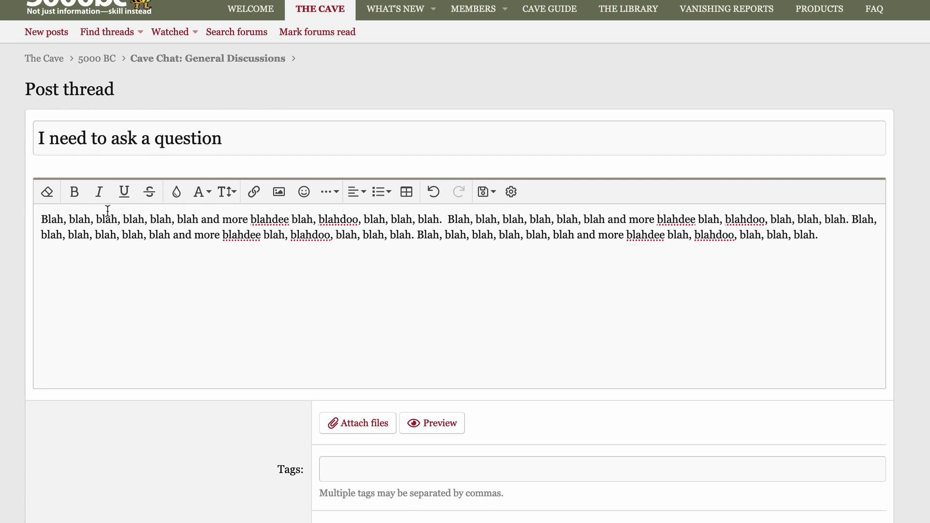
Step: Bold "blah, blah, blah, blah" in the first sentence and make "more blahdee blah, blahdoo" bold and green
drag(96, 217, 197, 218)
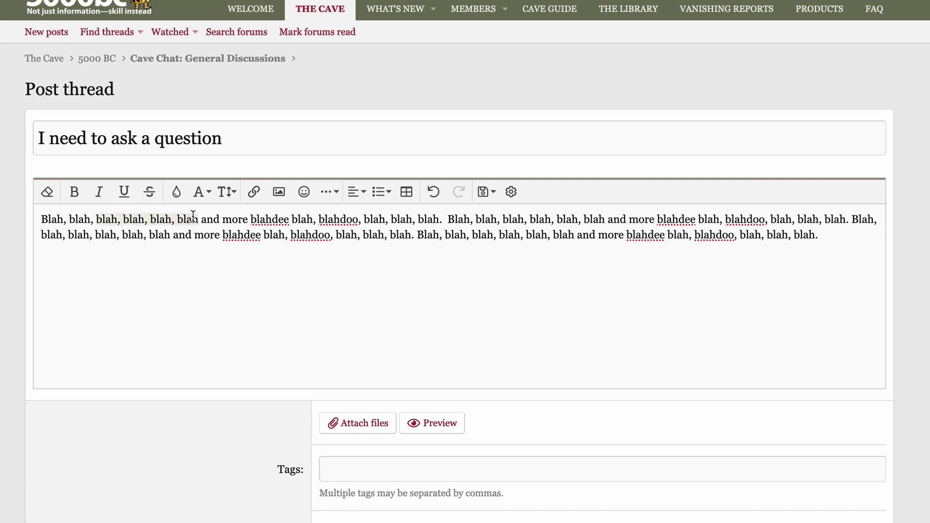
click(76, 194)
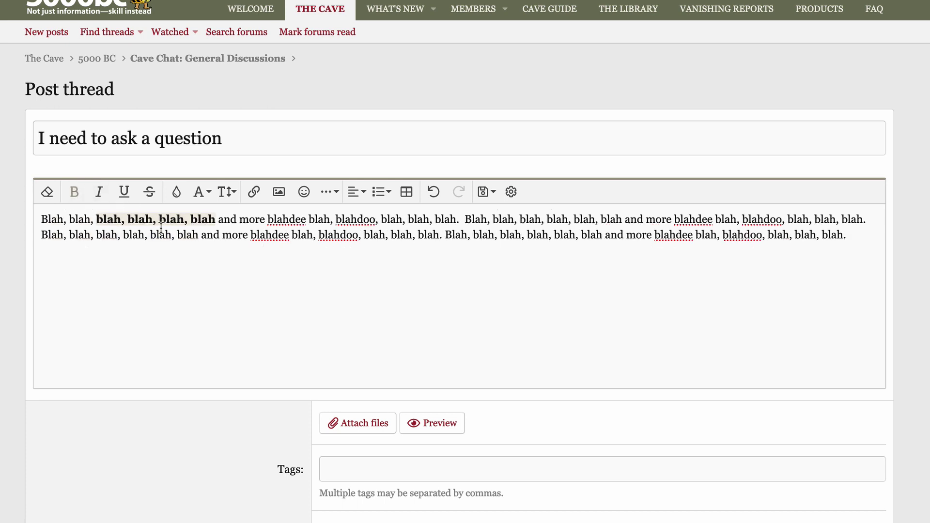
drag(239, 220, 376, 222)
click(176, 192)
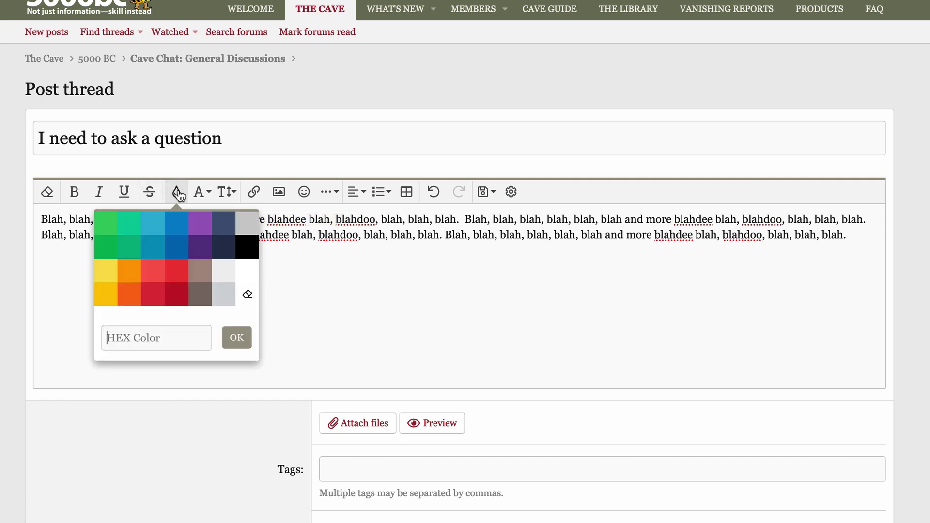
click(128, 247)
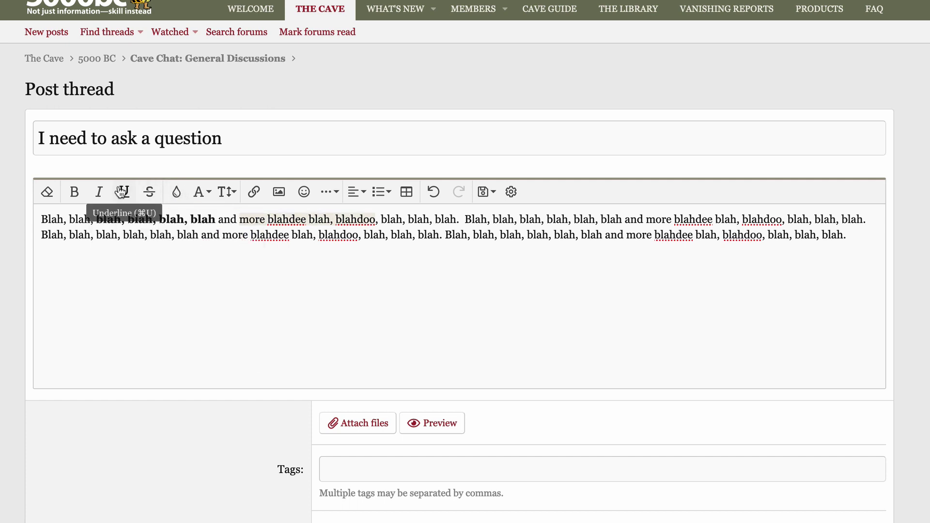
click(78, 193)
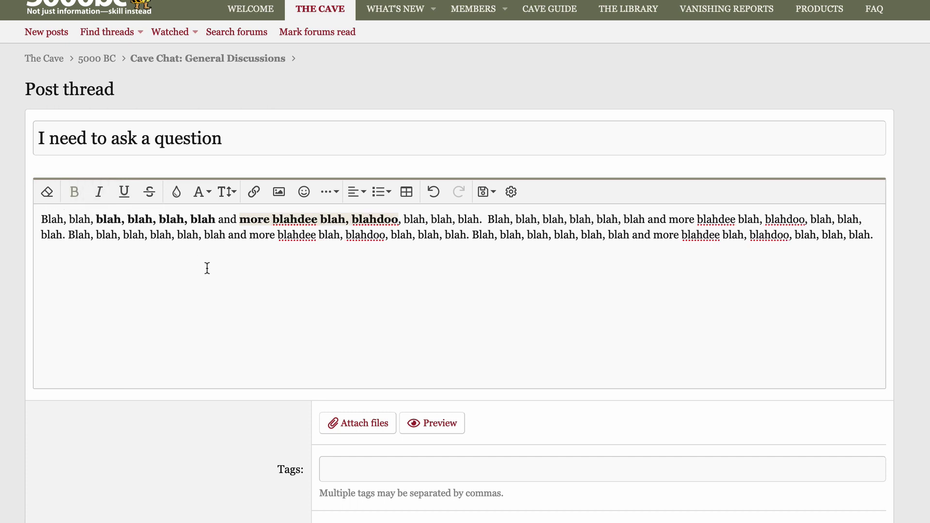
click(233, 274)
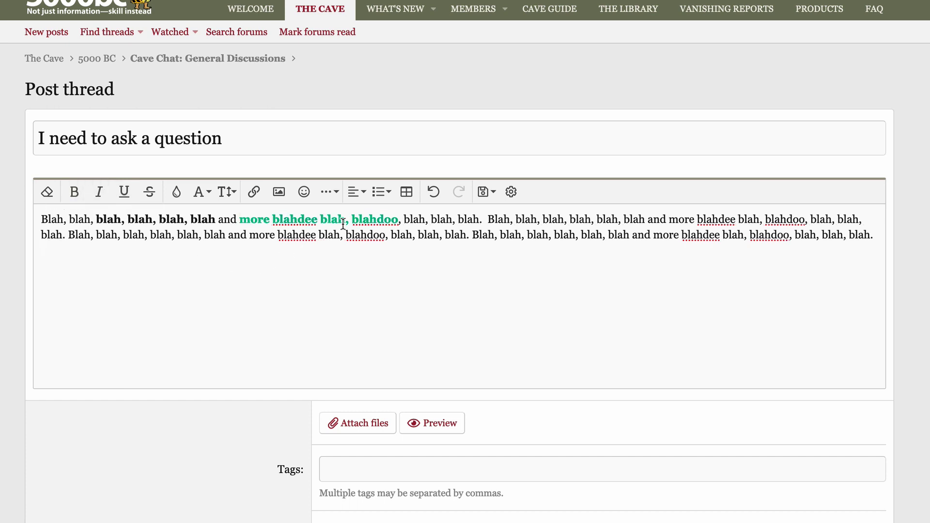
Step: Italicize "Blah, blah, blah, blah, blah" at the start of the second sentence
drag(487, 219, 618, 220)
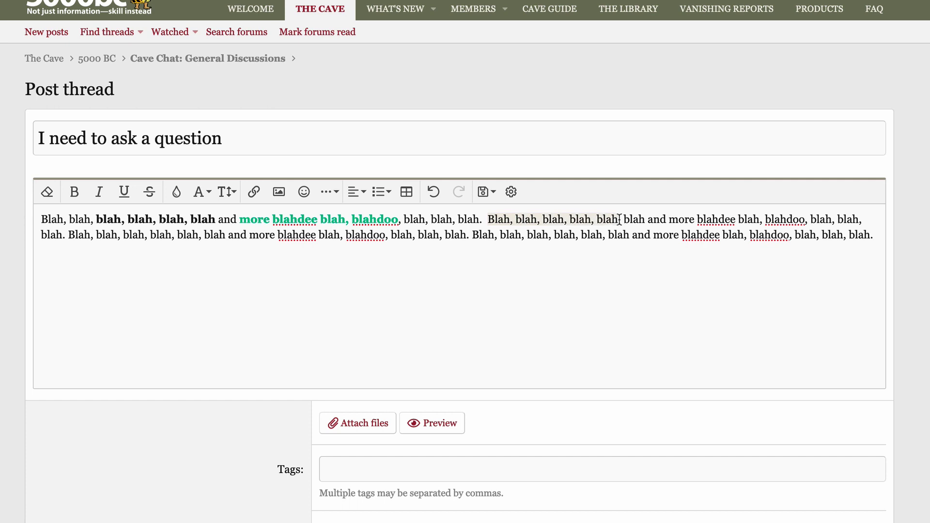
click(103, 192)
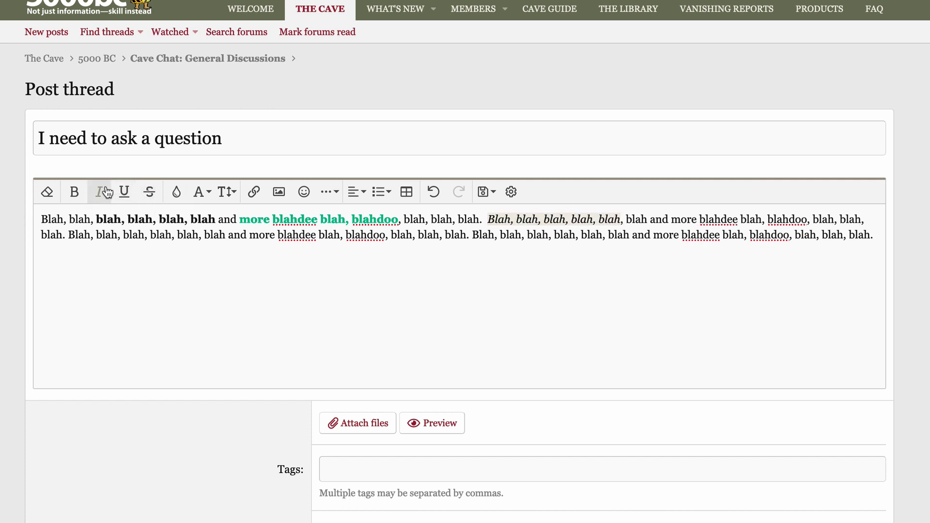
click(149, 193)
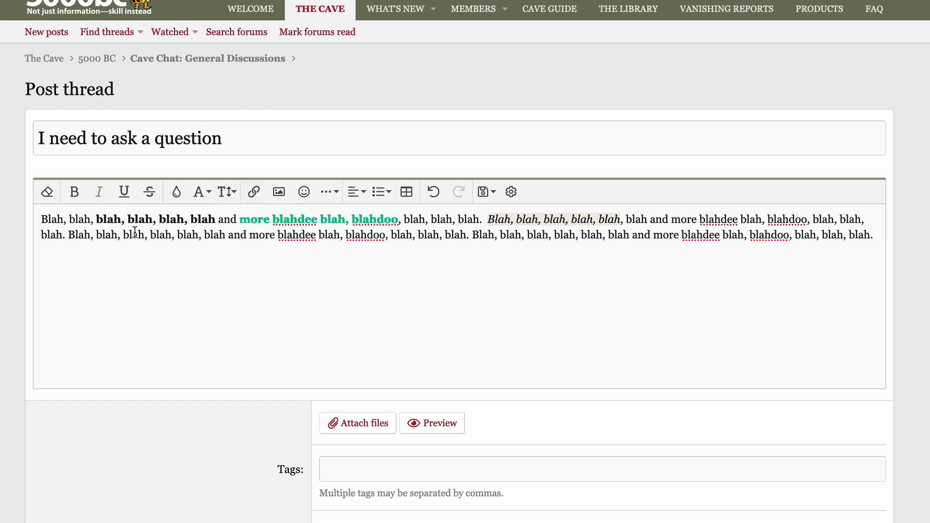
Step: Bold "blah, blah, blah" near the start of the third sentence
drag(117, 236, 196, 241)
mouse_move(103, 238)
mouse_down()
mouse_move(167, 239)
mouse_move(103, 243)
mouse_up()
click(96, 231)
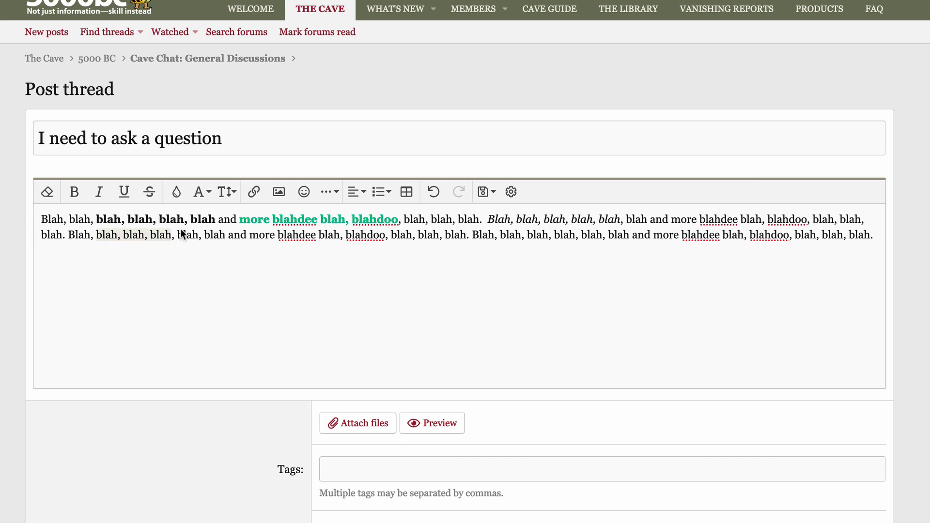
key(ctrl+b)
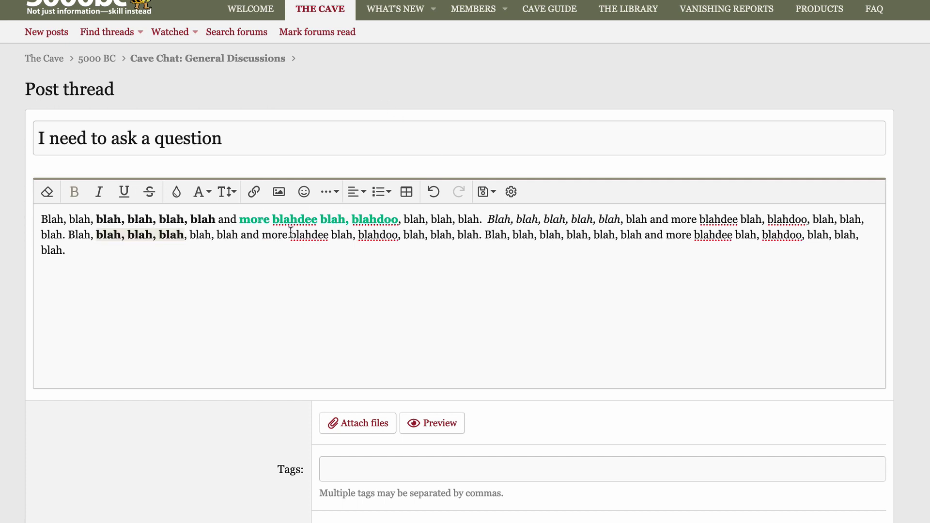
Step: Italicize "blahdee blah, blahdoo" in the third sentence, then bring up the link form for it and dismiss it without a link
drag(290, 234, 398, 237)
key(ctrl+i)
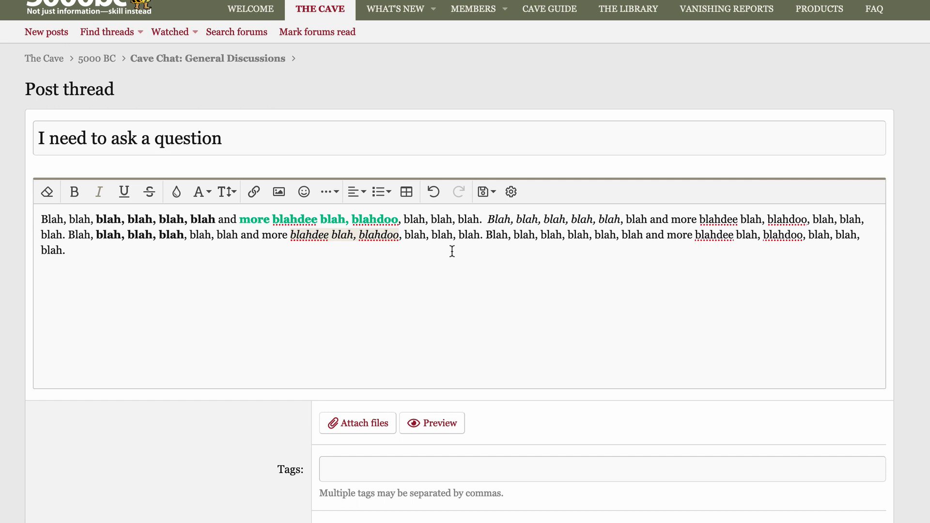
key(ctrl+k)
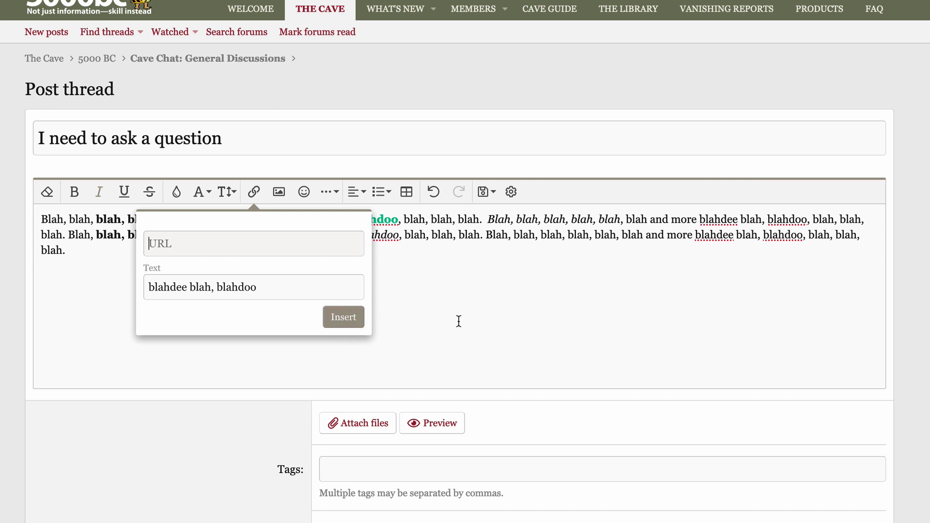
click(439, 346)
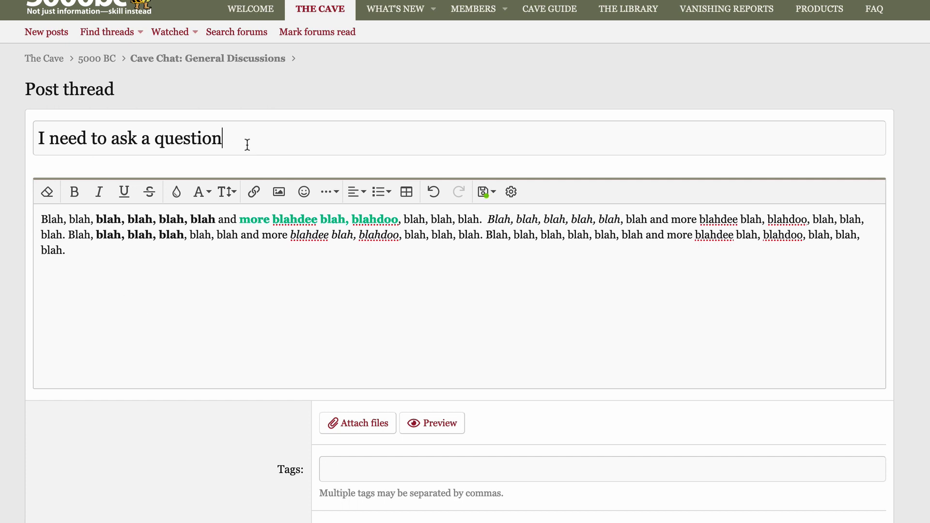
Step: Preview the formatted message and post the thread to the forum
drag(247, 143, 31, 131)
click(160, 262)
drag(116, 252, 25, 209)
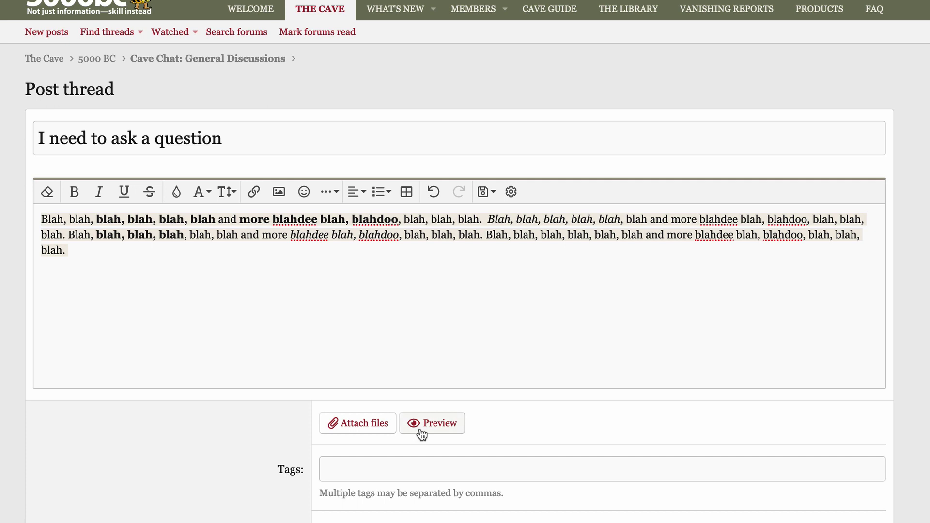
scroll(422, 440, down, 3)
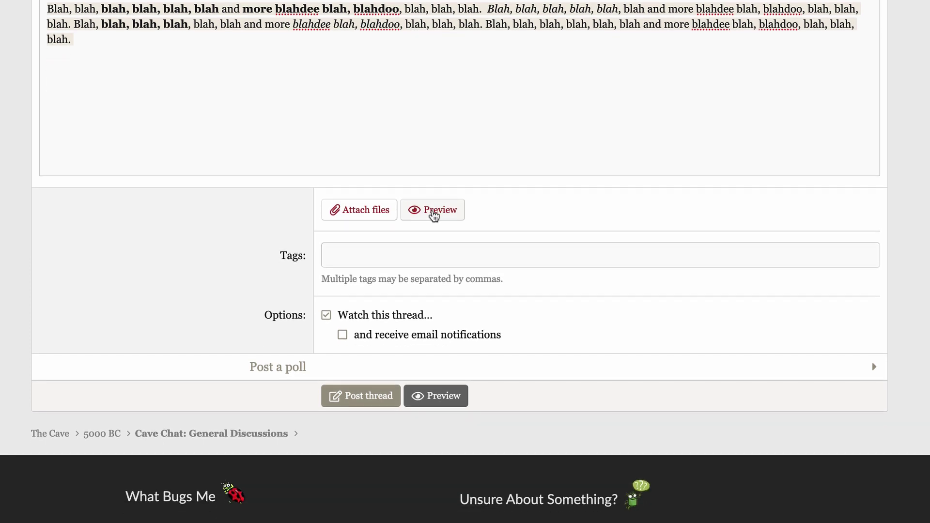
click(442, 221)
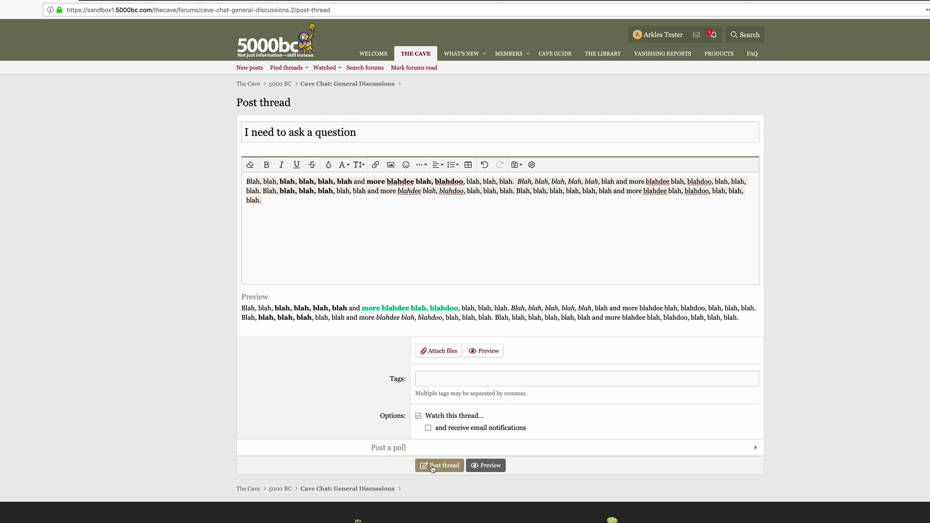
click(278, 131)
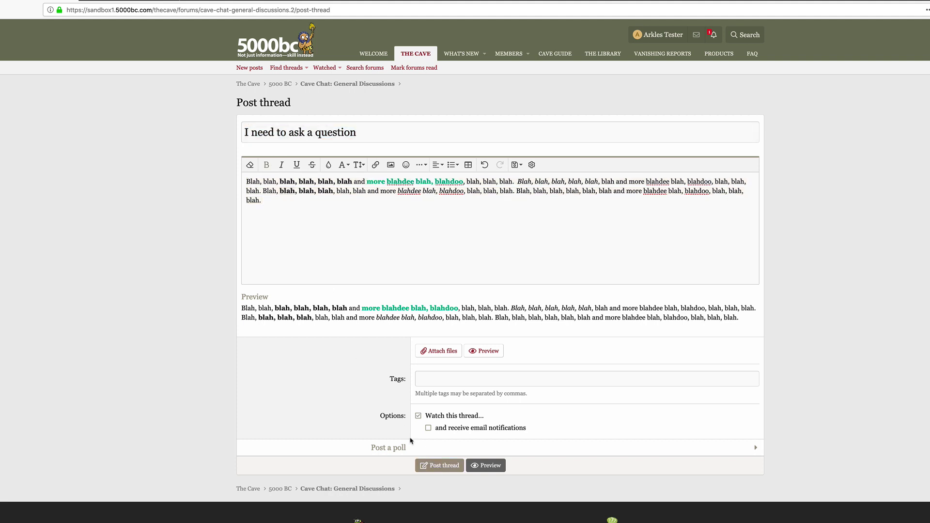
click(441, 471)
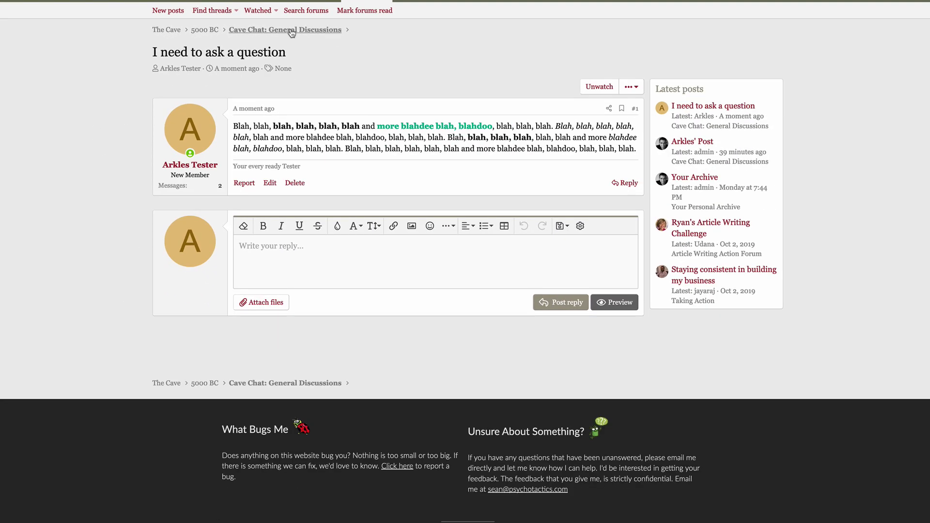
Step: Return to the Cave Chat: General Discussions list and open the "I need to ask a question" thread
click(291, 31)
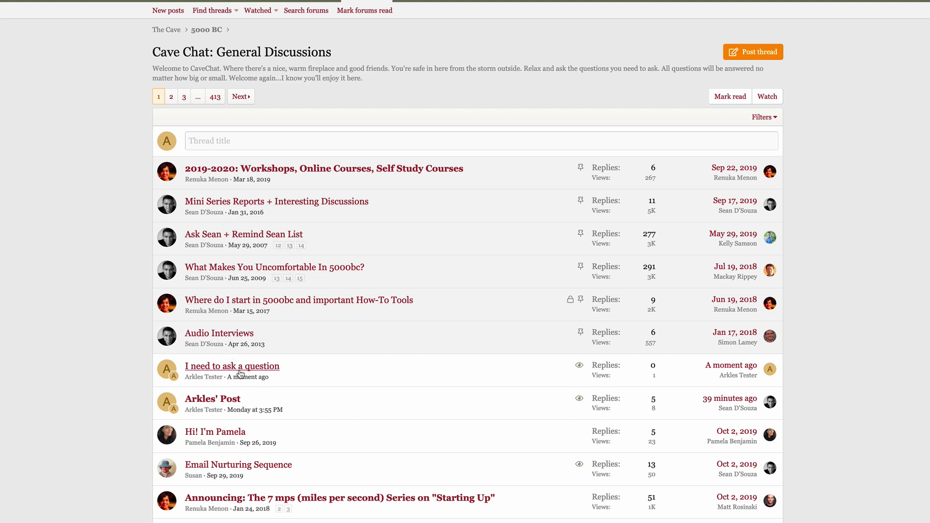
mouse_move(239, 372)
mouse_move(275, 373)
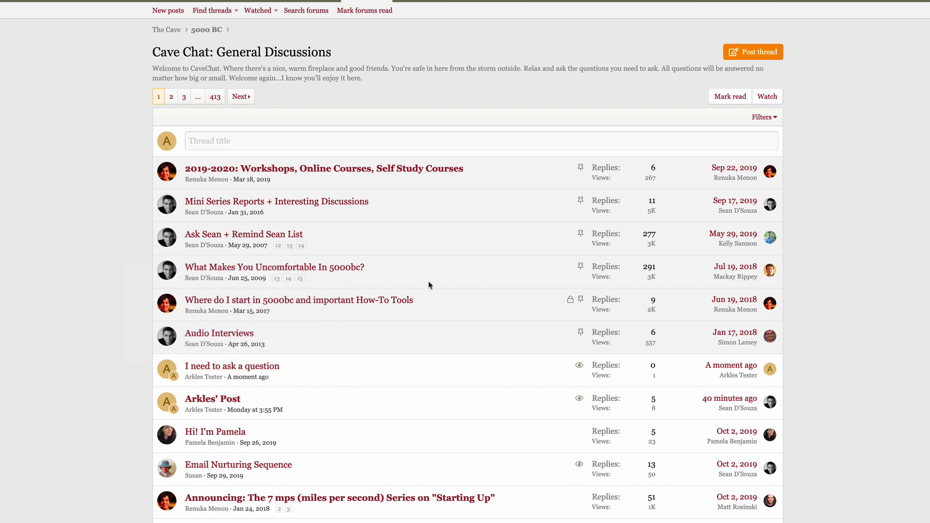
click(270, 368)
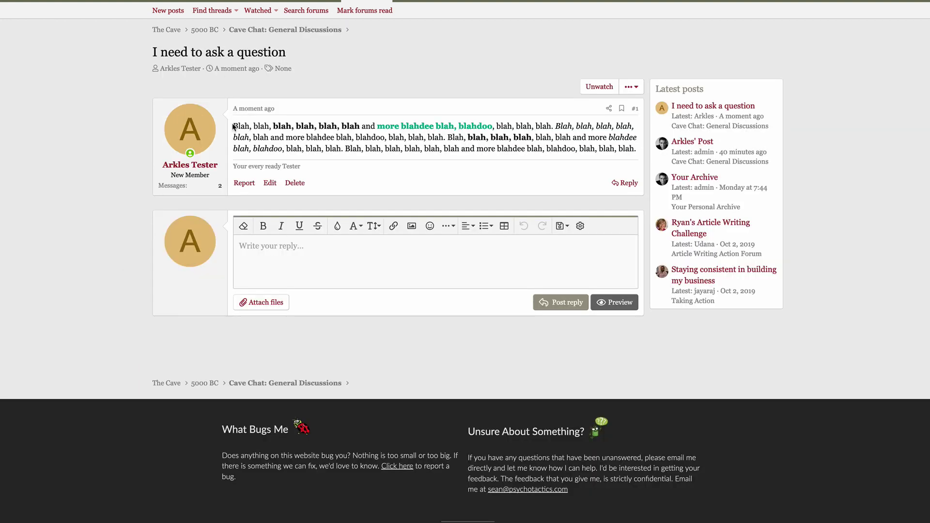
Step: Quote the first post's passage from the opening "Blah, blah" through the green "more blahdee blah, blahdoo" in a reply
drag(234, 125, 494, 125)
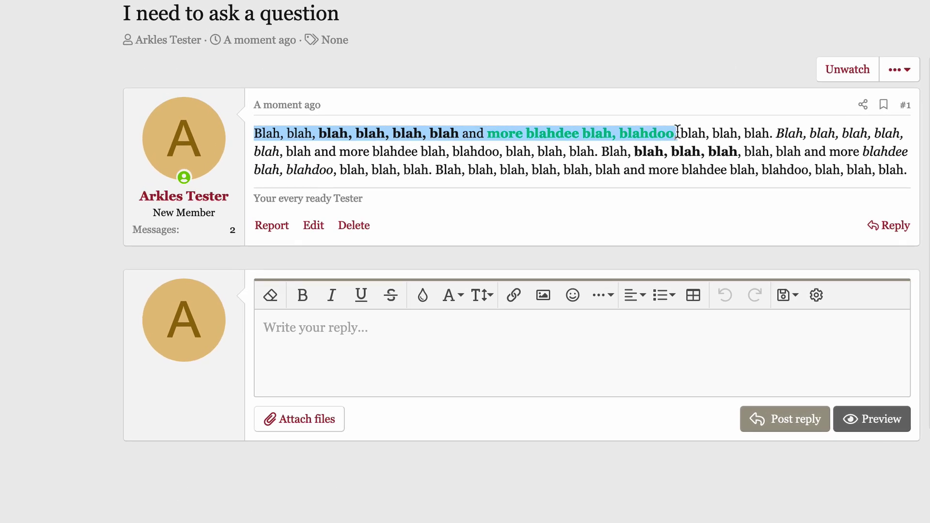
drag(677, 132, 679, 132)
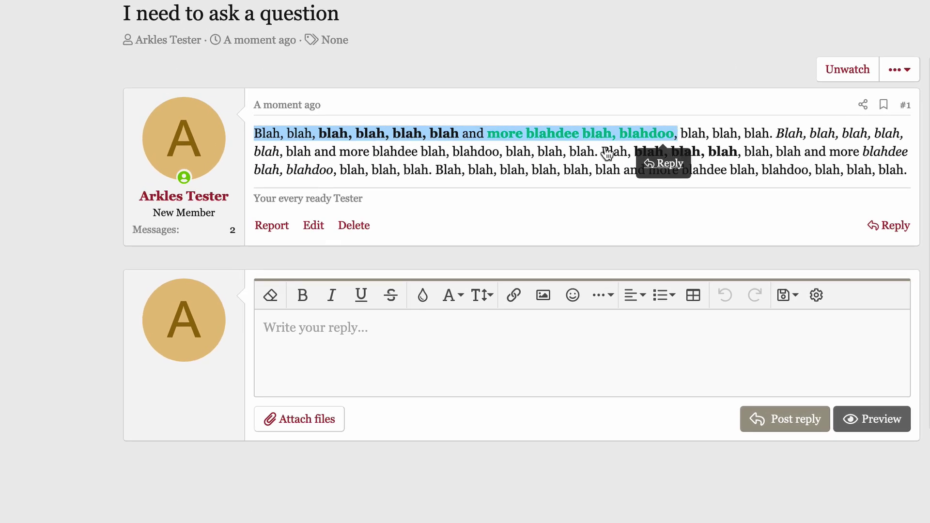
click(254, 133)
drag(254, 132, 673, 132)
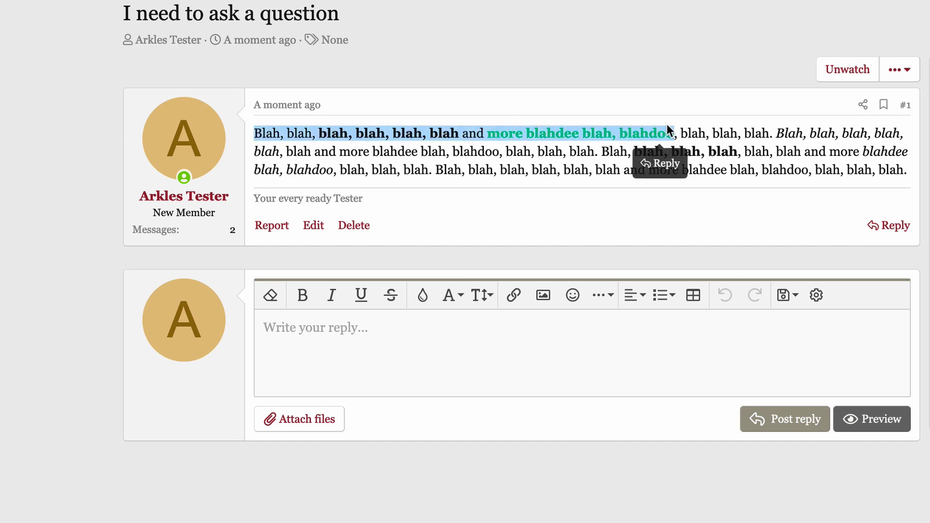
click(666, 164)
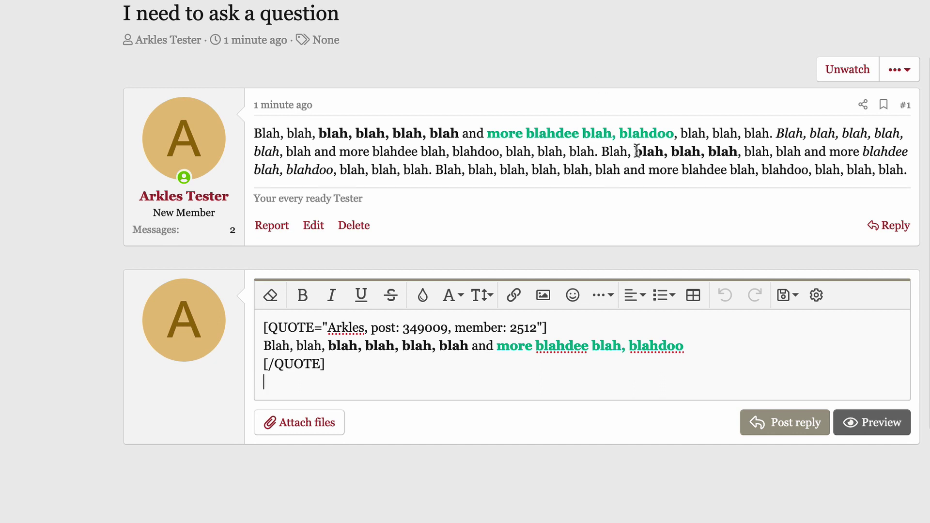
Step: Add a blank line below the first quote in the reply and quote the entire first post beneath it
drag(634, 151, 740, 151)
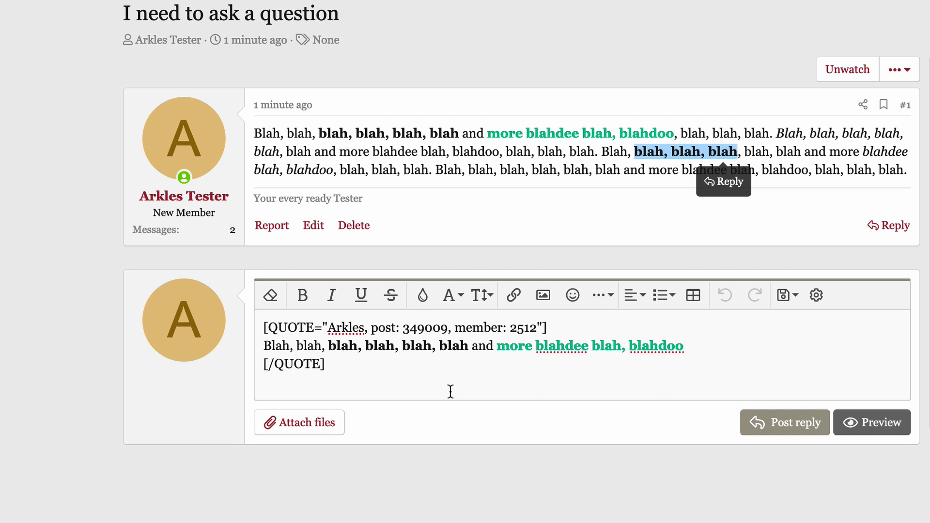
click(496, 385)
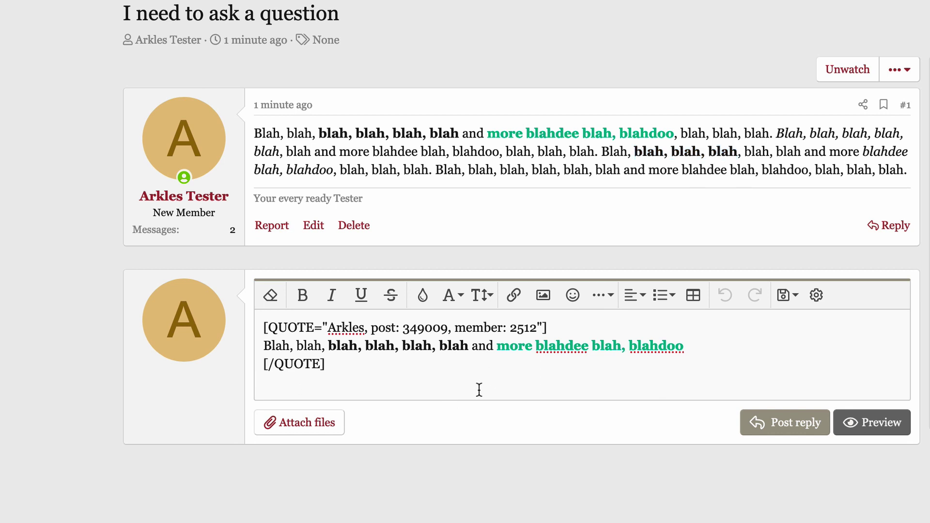
key(Return)
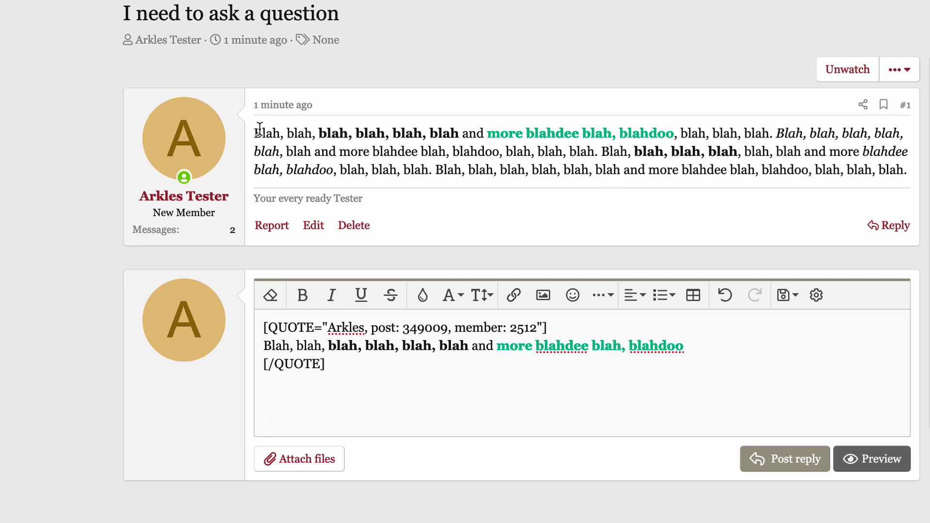
drag(254, 131, 798, 189)
click(836, 172)
double_click(770, 220)
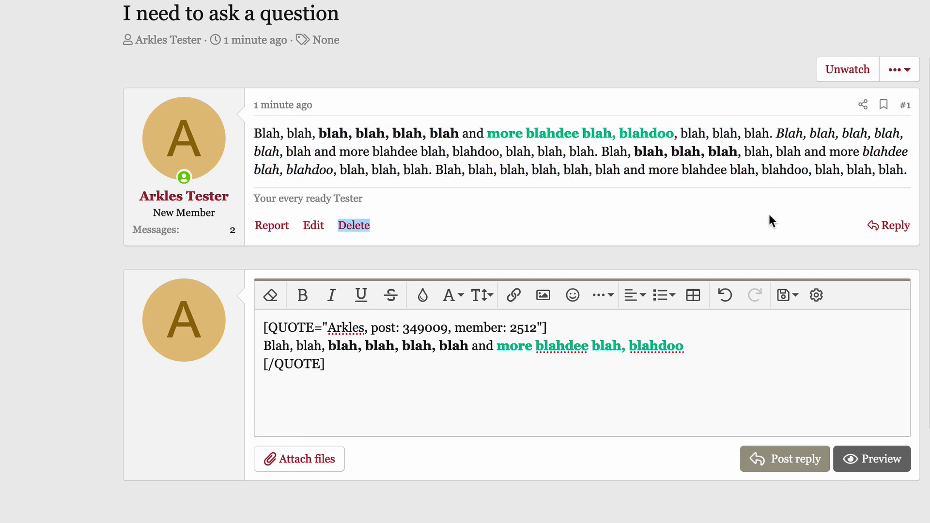
click(890, 228)
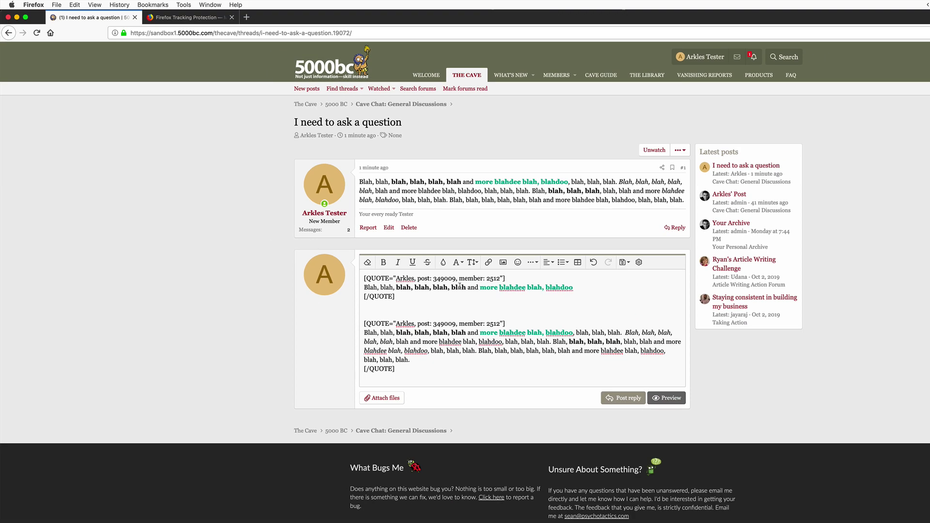
triple_click(459, 286)
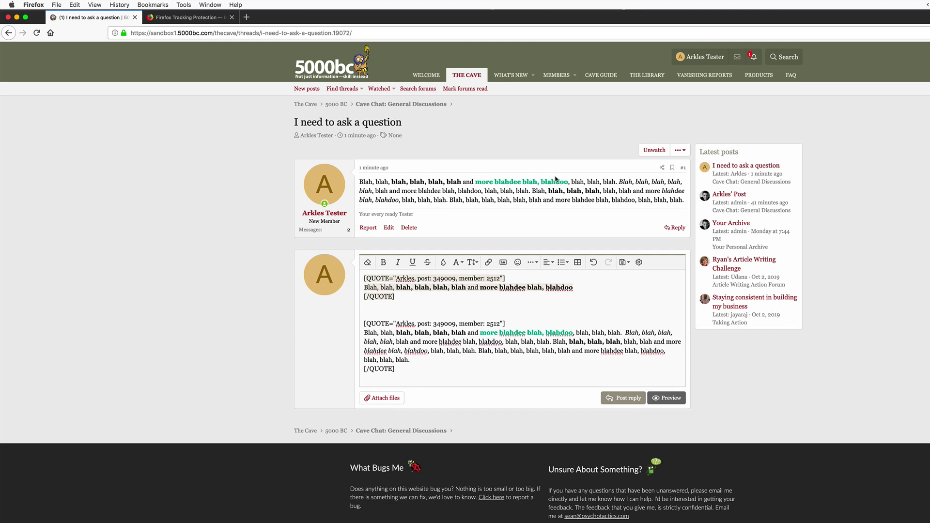
drag(567, 181, 360, 183)
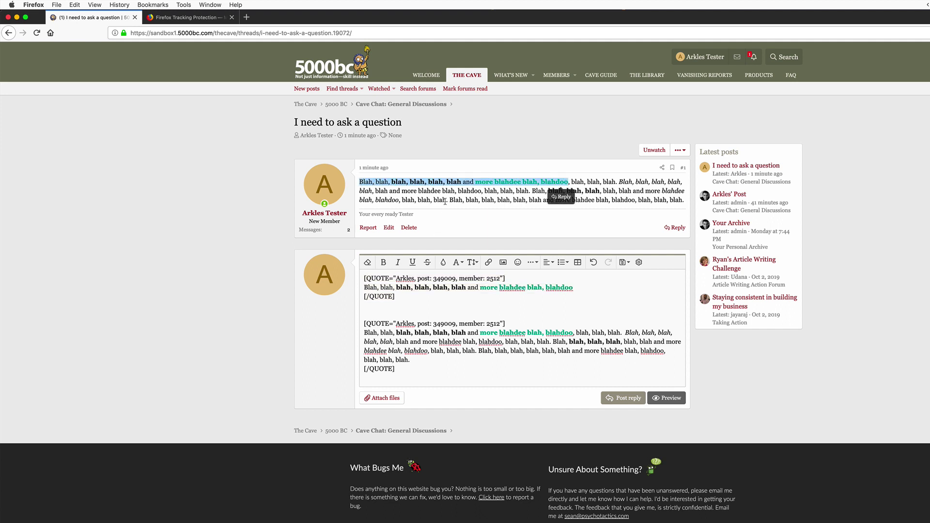
drag(444, 201, 684, 200)
click(564, 372)
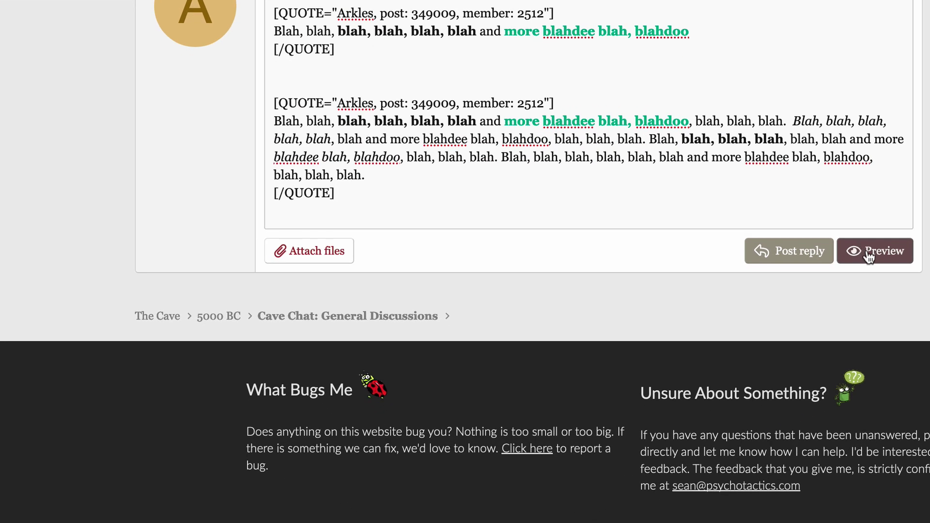
Step: Preview the reply with both quotes and enter "Helloö" on the line directly below the first quote
click(666, 399)
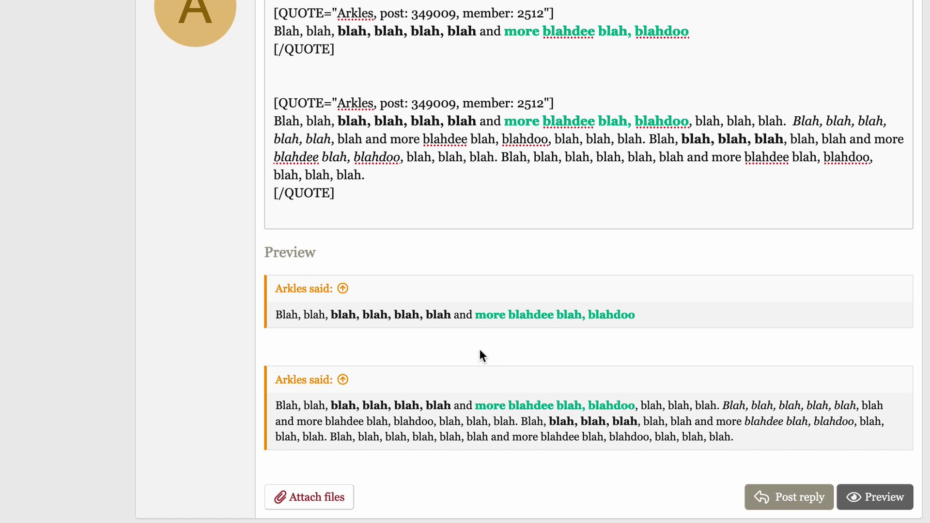
click(320, 67)
text(Heloooo)
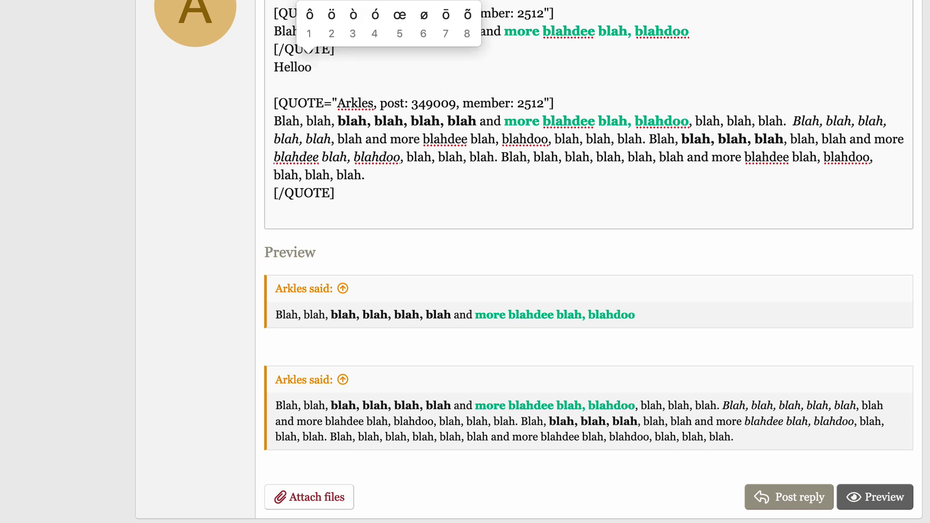
click(332, 18)
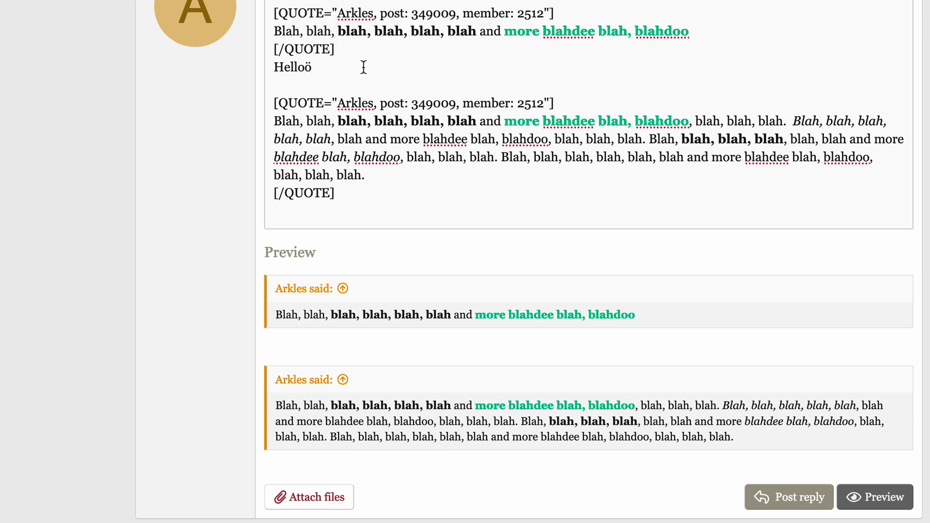
Step: Add the text "Thype, type." below the second quote, leaving one blank line between them
click(363, 205)
key(Return)
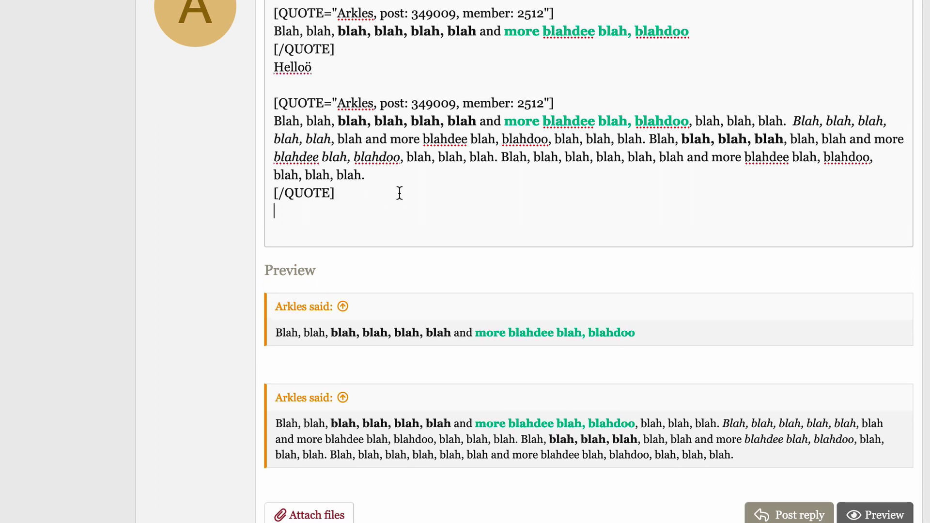
key(Return)
text(Thype)
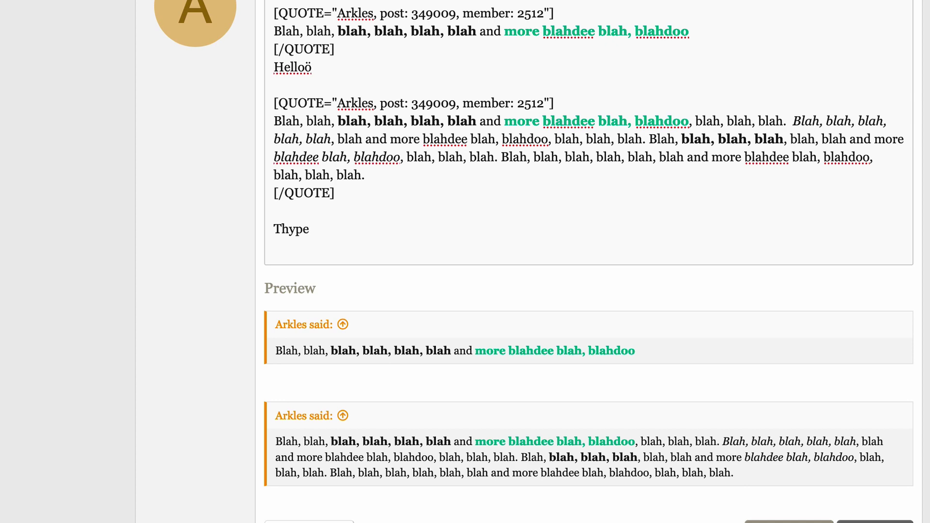
text(, type.)
Step: Preview the reply with the added comments and post it to the thread
scroll(726, 484, down, 2)
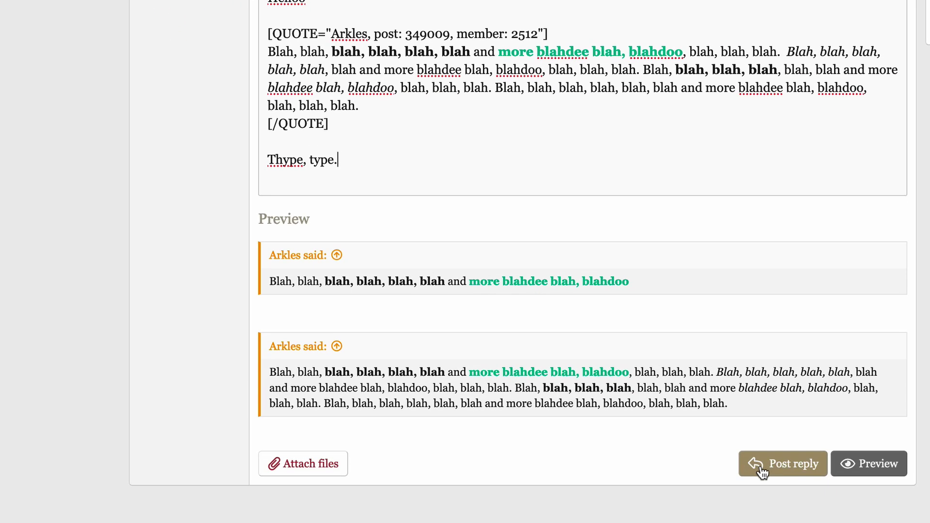
click(867, 462)
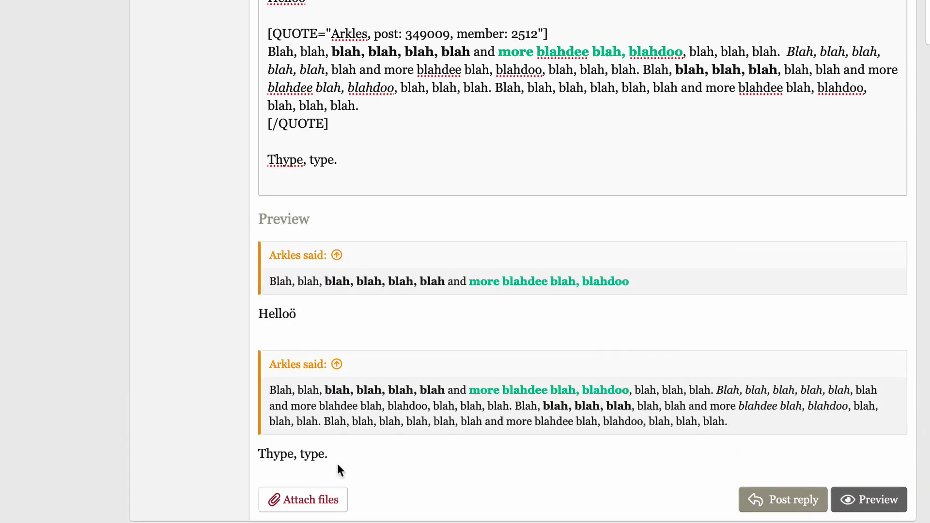
click(782, 503)
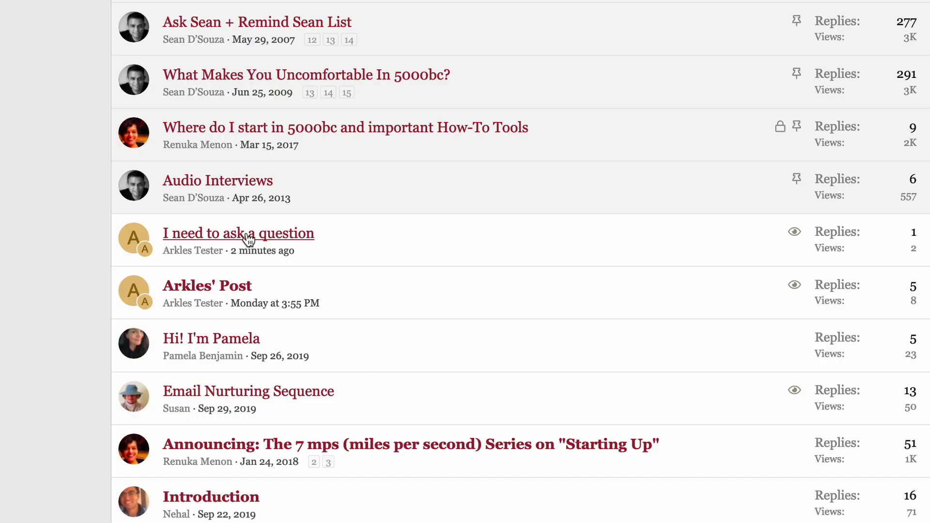
Step: View the "I need to ask a question" thread with its reply and start a new thread in Cave Chat: General Discussions
click(272, 236)
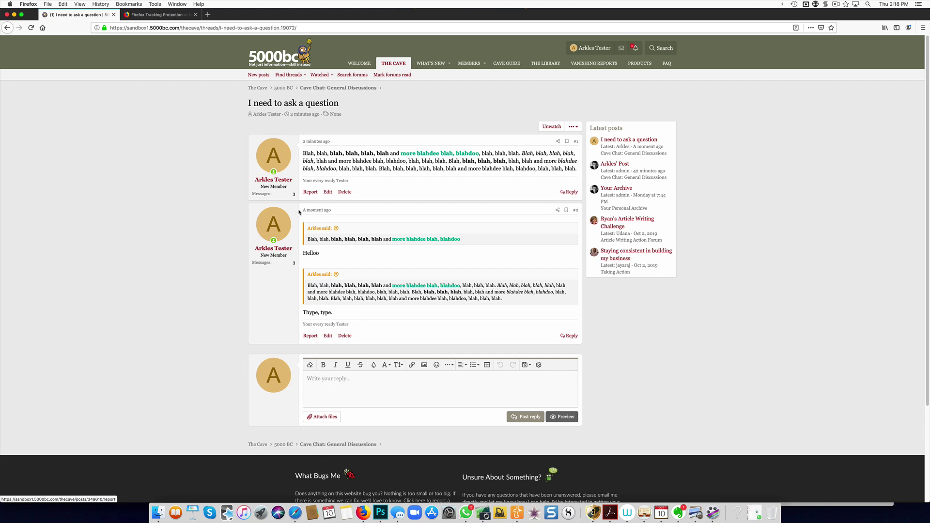
click(334, 90)
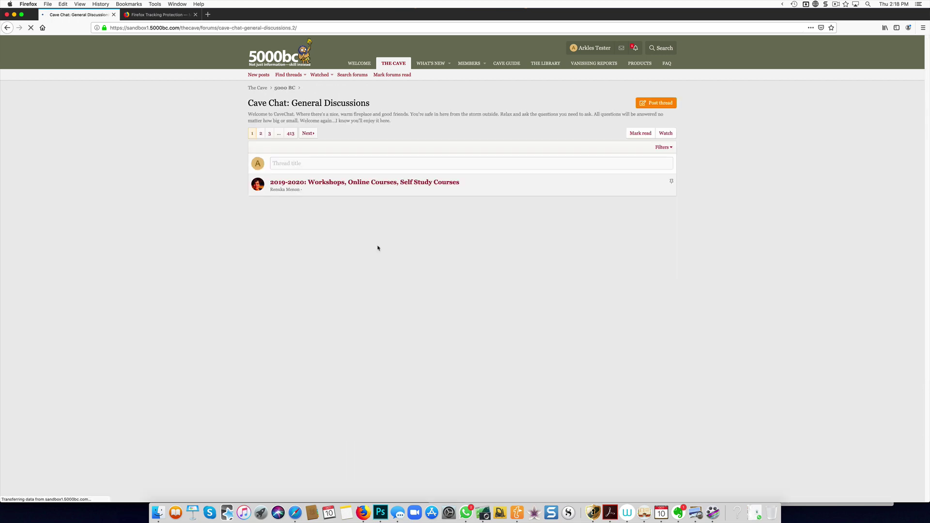
click(650, 105)
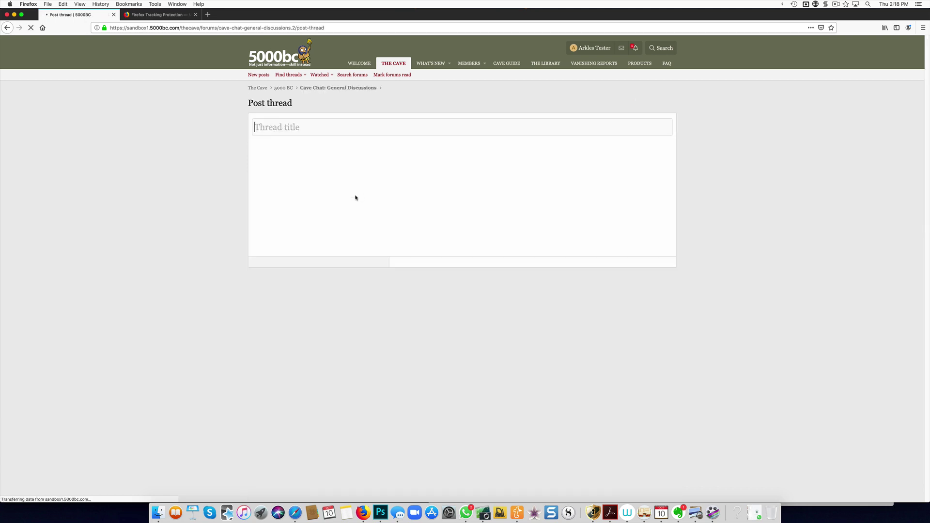